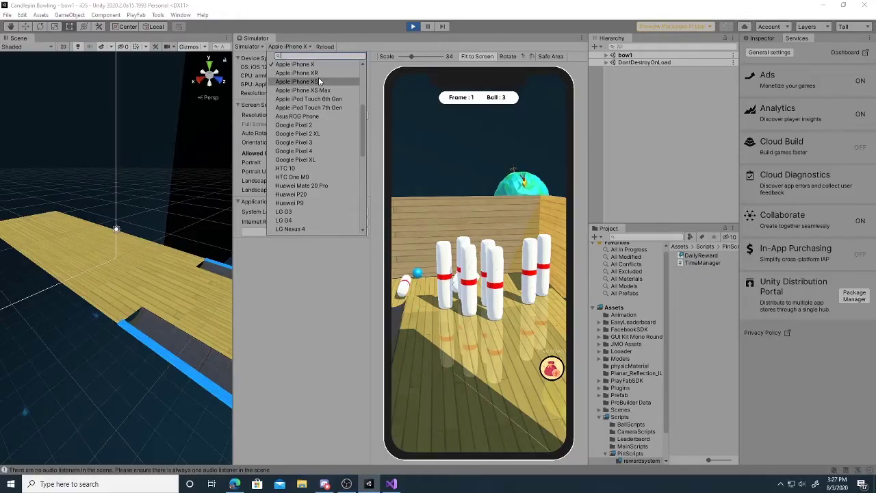
Preview the running bowling game on the simulated Google Pixel 2, LG Nexus 4 and Nvidia Shield Tablet.
left_click(316, 126)
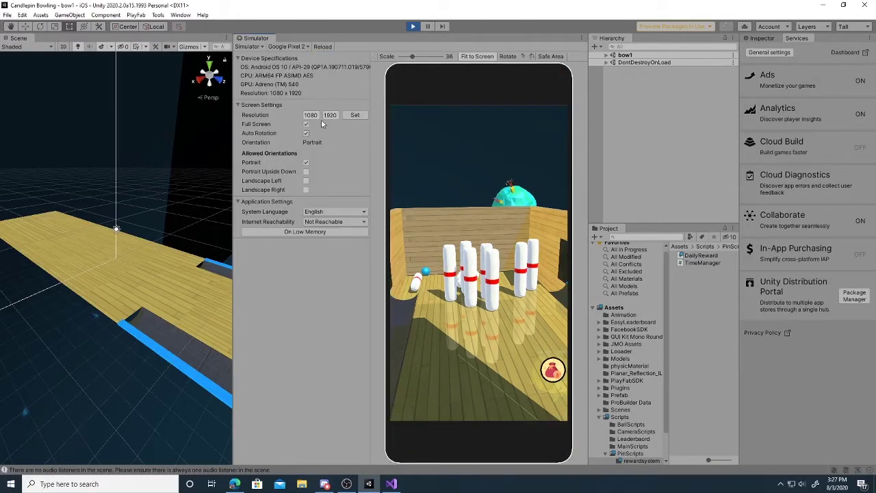
left_click(308, 47)
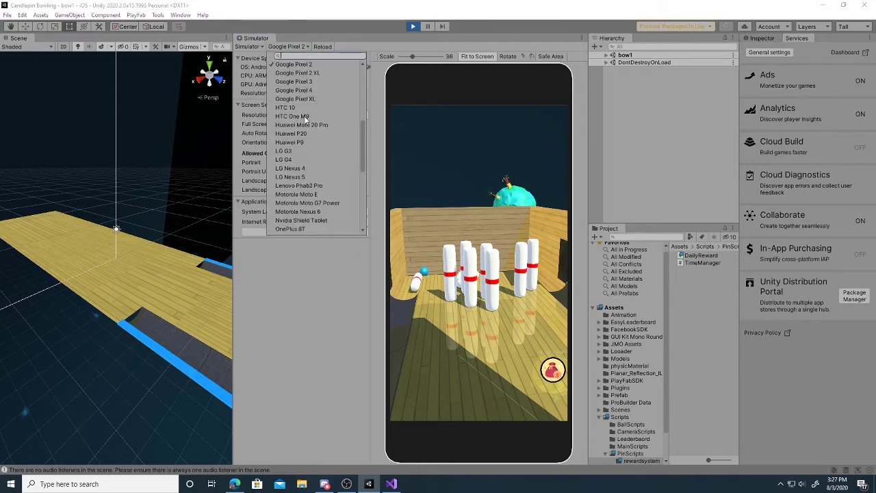
left_click(302, 168)
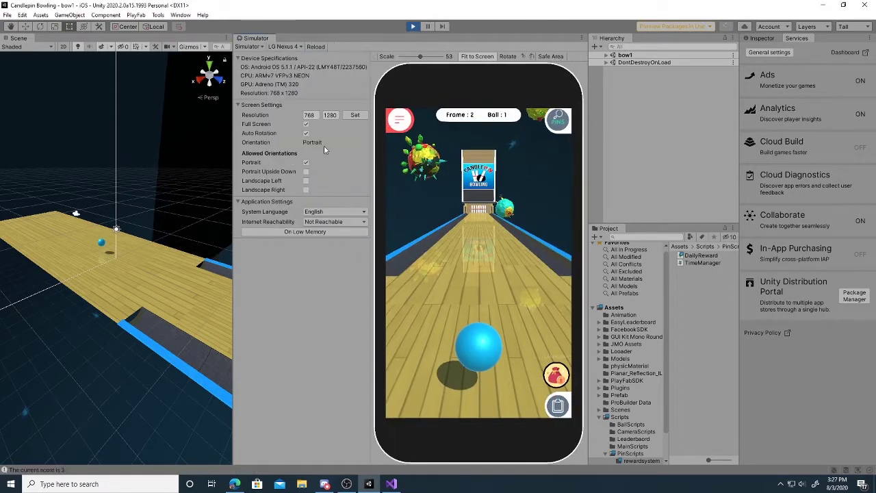
left_click(300, 49)
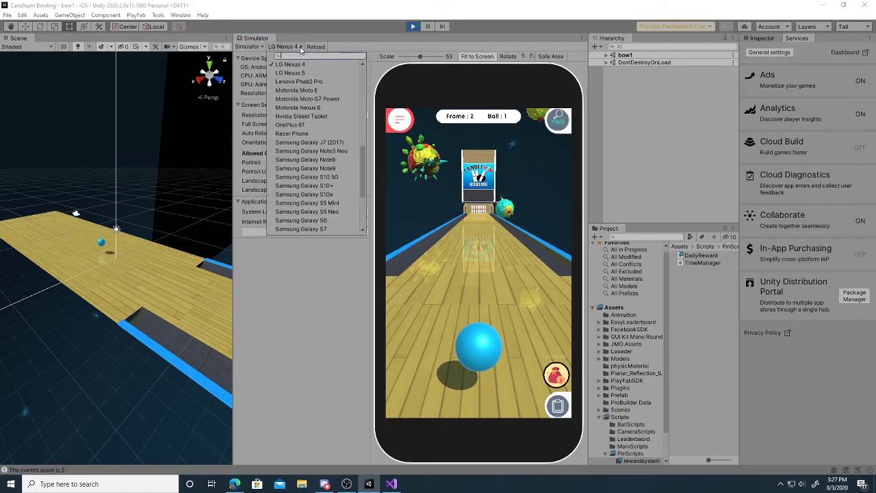
left_click(311, 117)
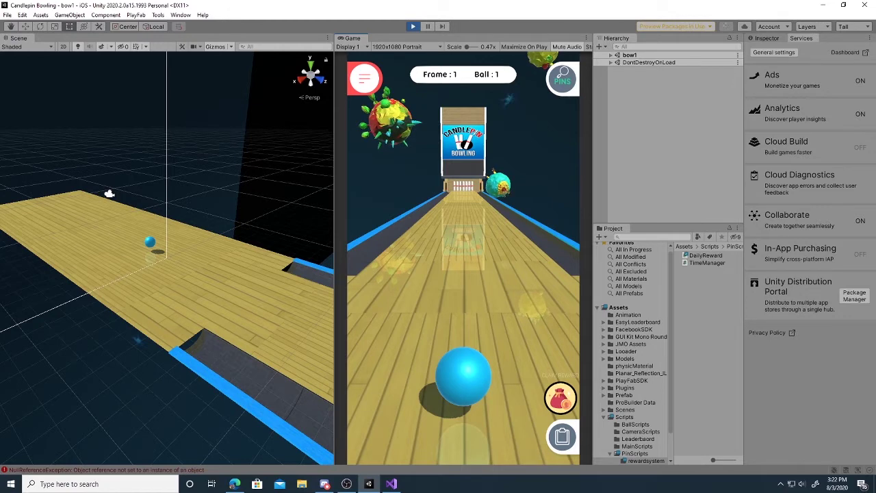
Stop the running game and open the Package Manager.
key("ctrl+p")
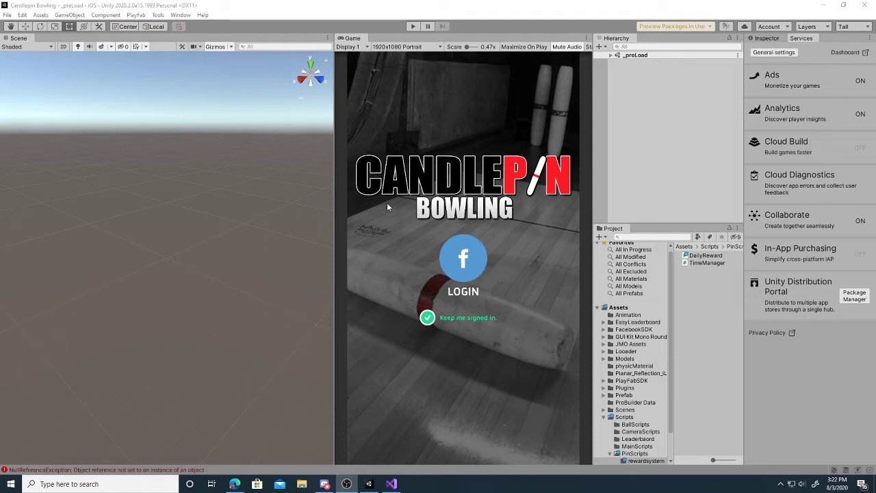
left_click(180, 15)
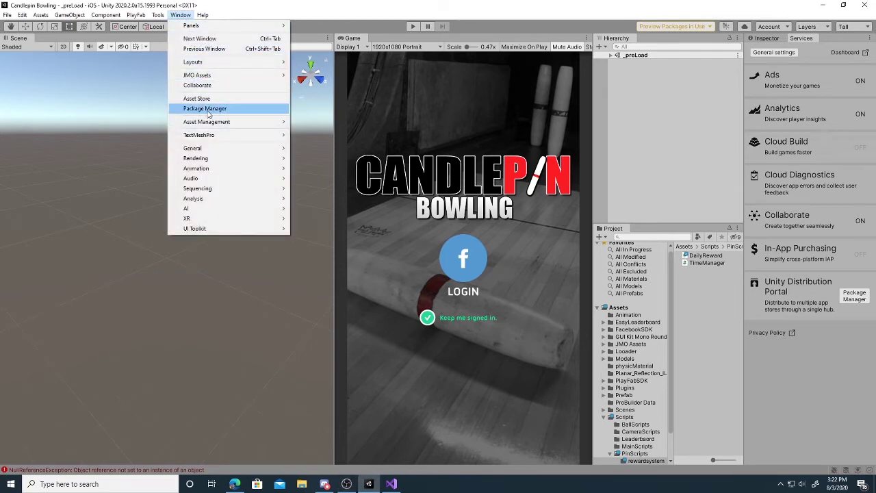
left_click(202, 109)
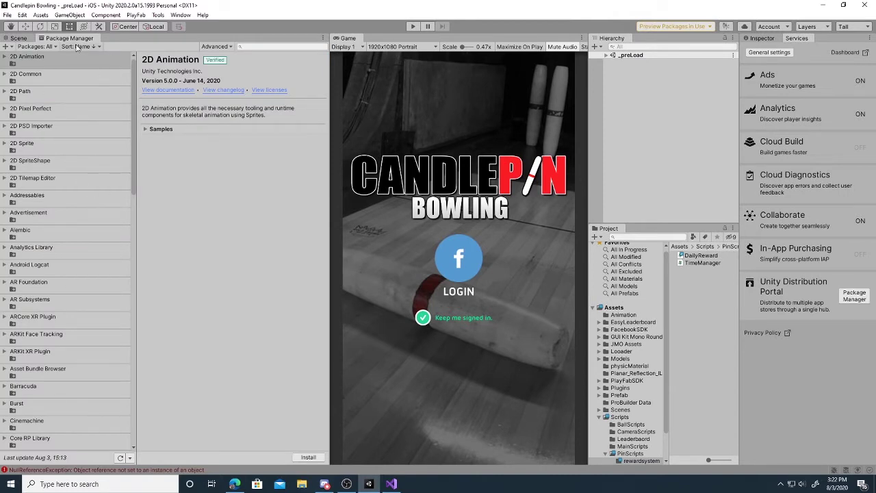
Detach the Package Manager into a floating window, then widen, shorten and reposition it over the editor.
left_click_drag(75, 42, 257, 153)
left_click_drag(297, 207, 457, 212)
left_click_drag(462, 10, 326, 35)
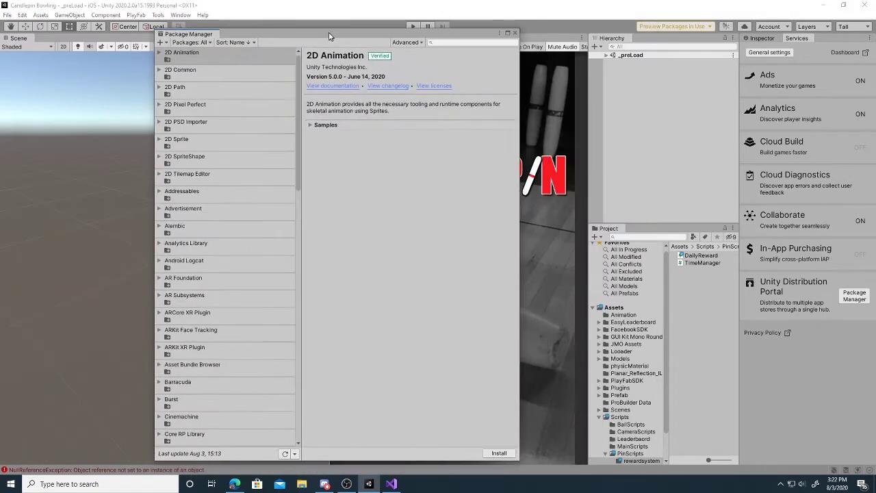
left_click_drag(518, 462, 597, 387)
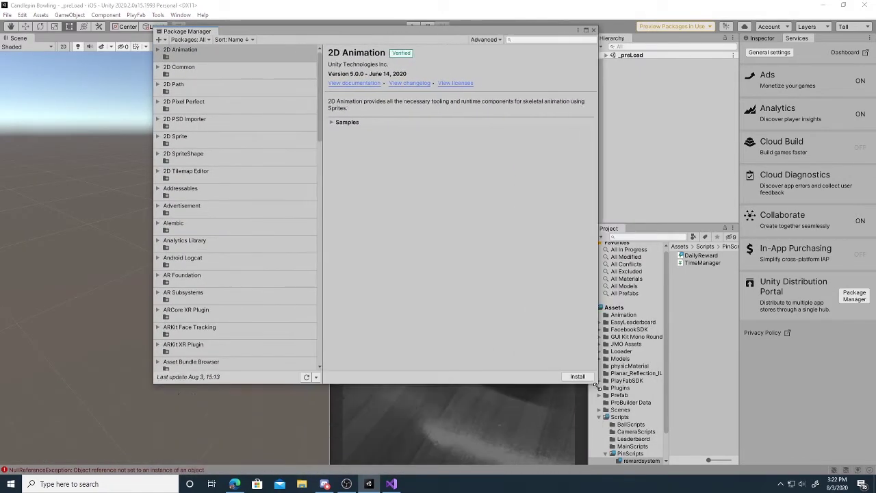
left_click_drag(404, 39, 366, 80)
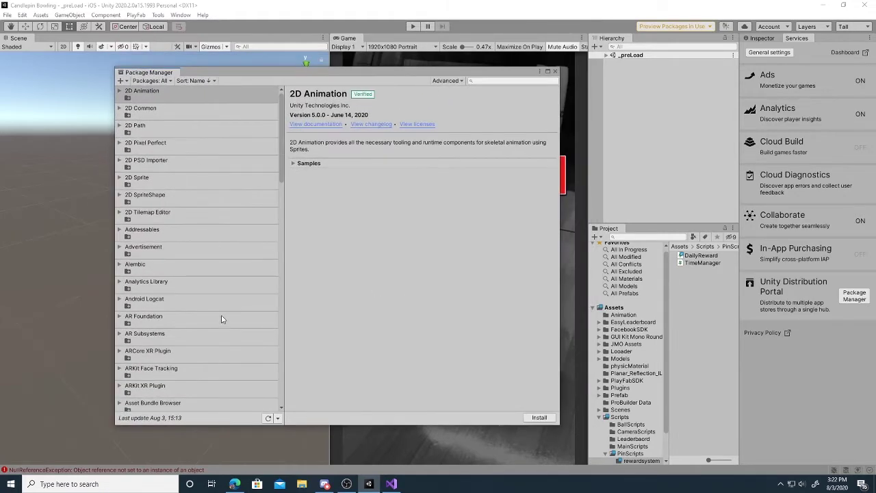
Check the Package Manager's advanced options and search for the device package, then close the window.
left_click(458, 81)
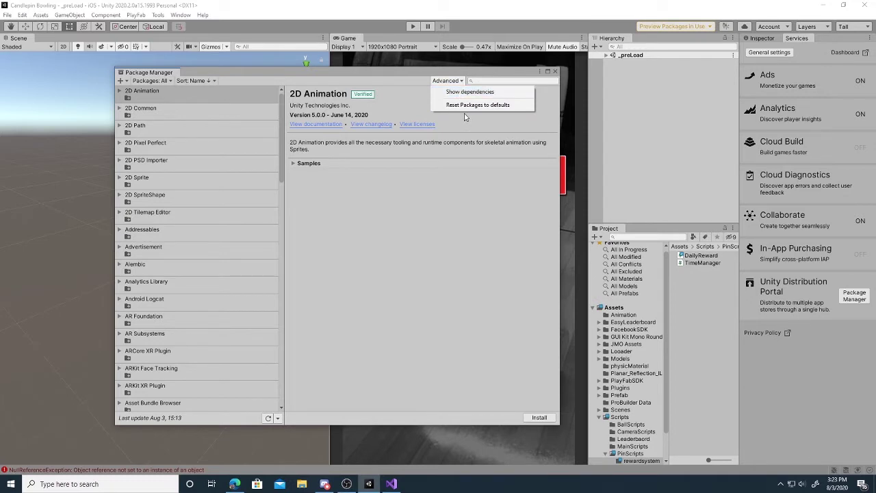
left_click(483, 81)
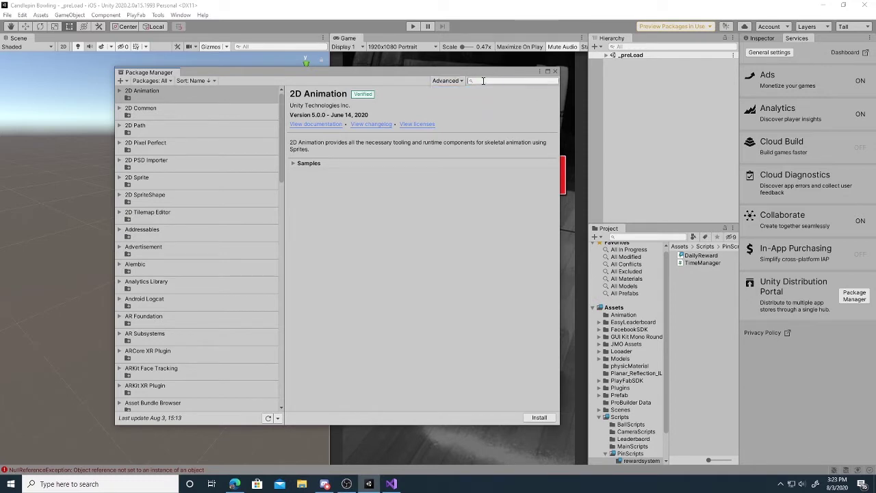
type("deivce")
left_click(447, 81)
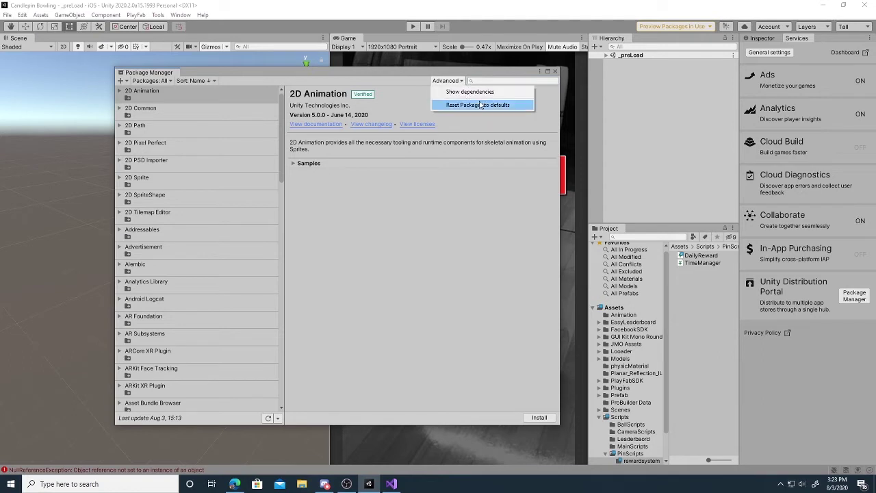
left_click(554, 72)
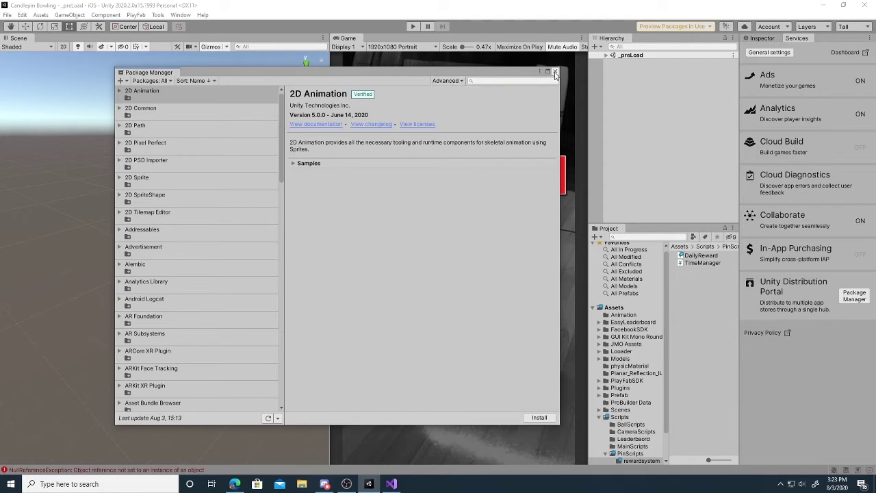
left_click(555, 72)
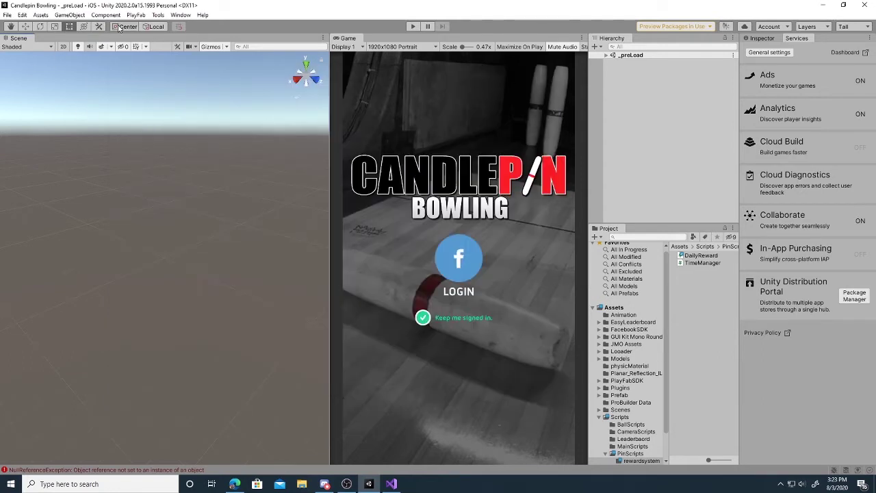
Enable preview packages in the project's Package Manager settings, accept the notice and close the settings.
left_click(22, 14)
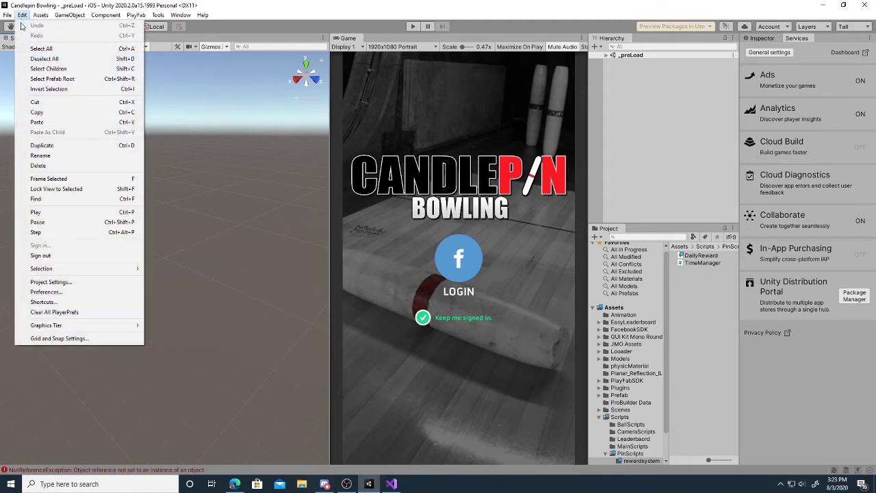
left_click(50, 282)
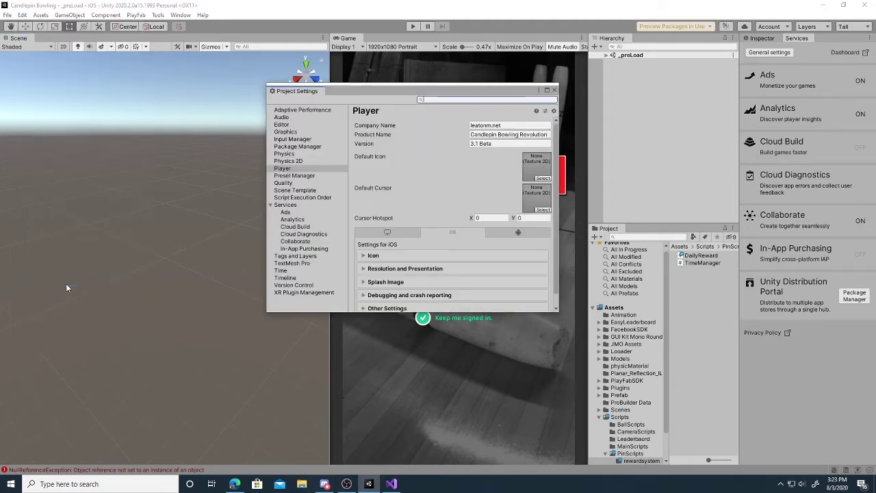
left_click(299, 145)
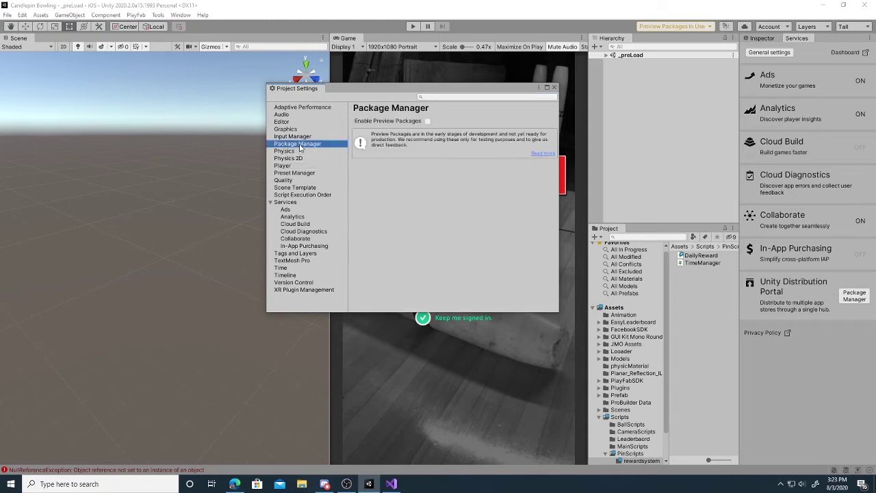
left_click(428, 121)
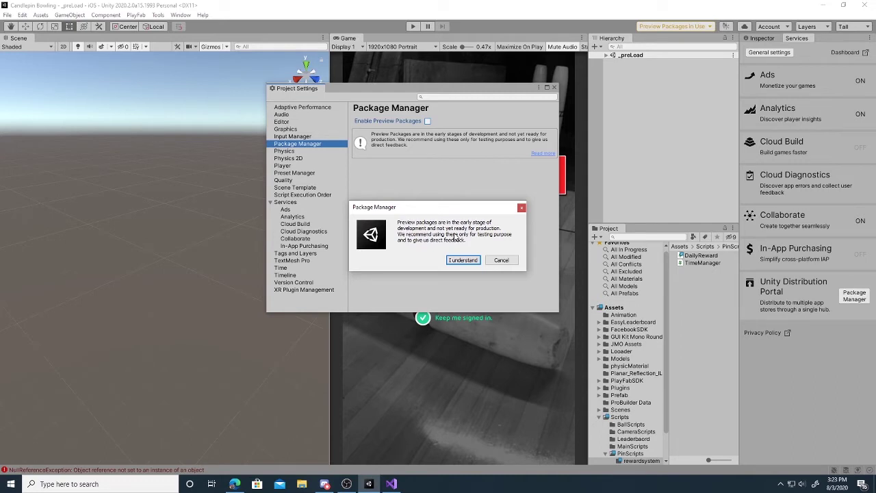
left_click(460, 260)
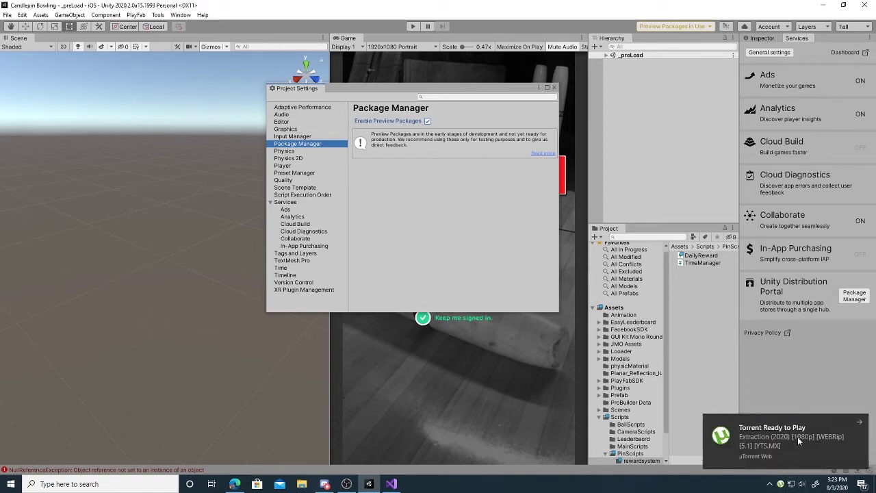
left_click(555, 88)
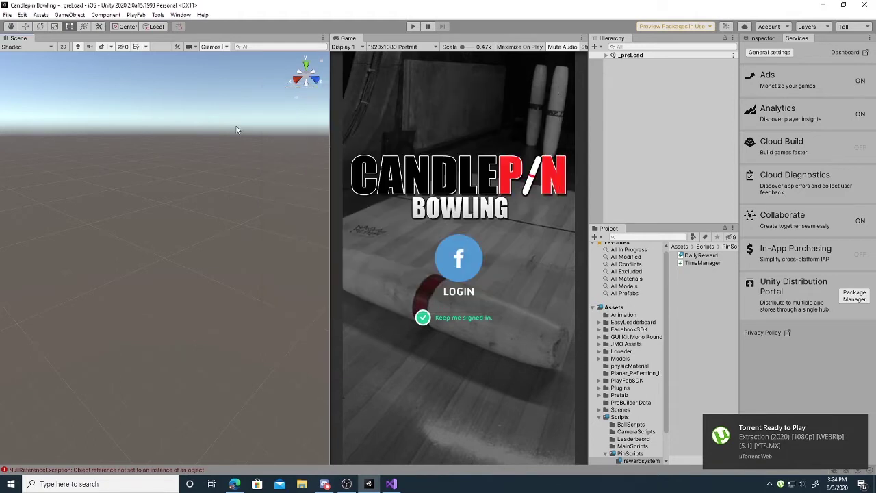
Reopen the Package Manager as a floating window and search the packages for "devi".
left_click(189, 17)
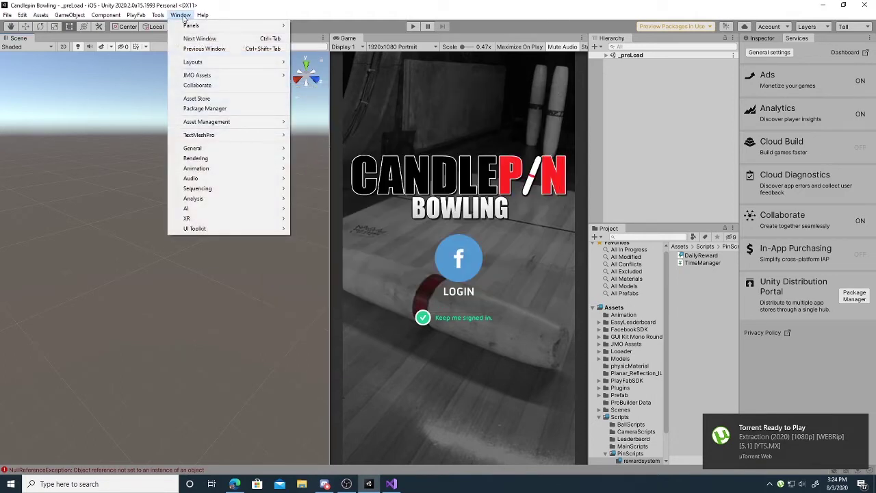
left_click(206, 109)
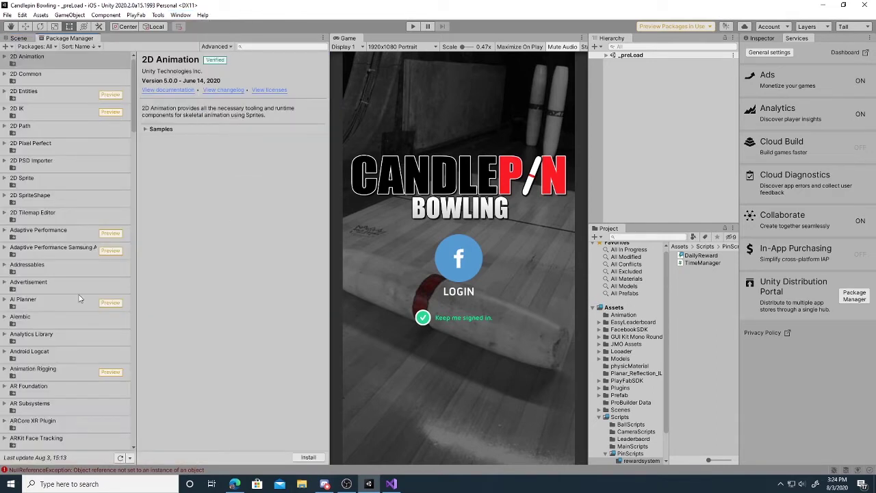
left_click_drag(80, 40, 460, 208)
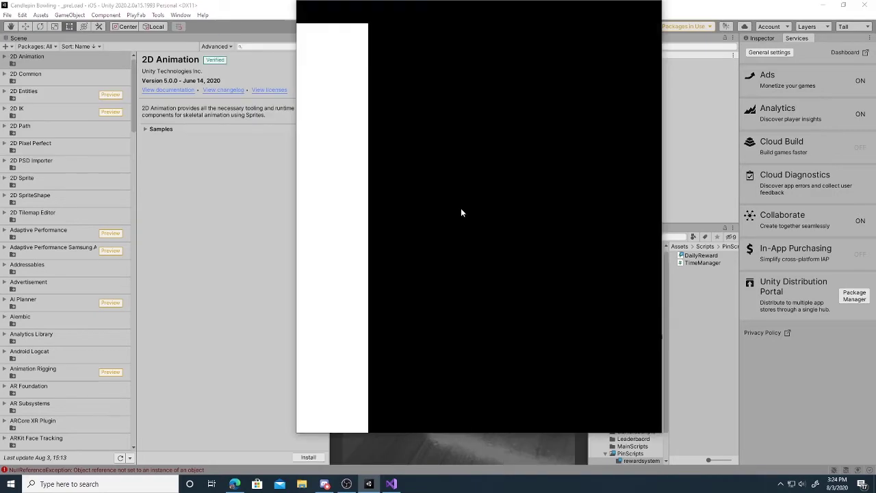
left_click_drag(441, 7, 384, 42)
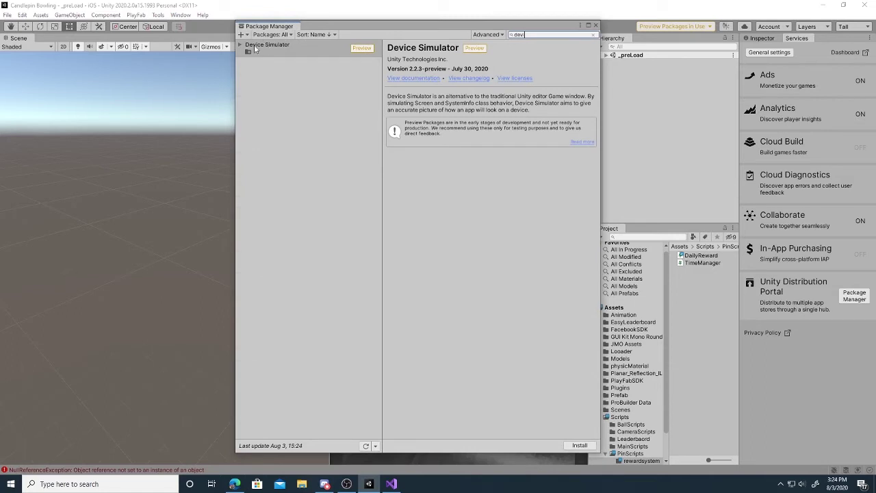
Install the Device Simulator package, version 2.2.3-preview, and close the Package Manager.
left_click(283, 49)
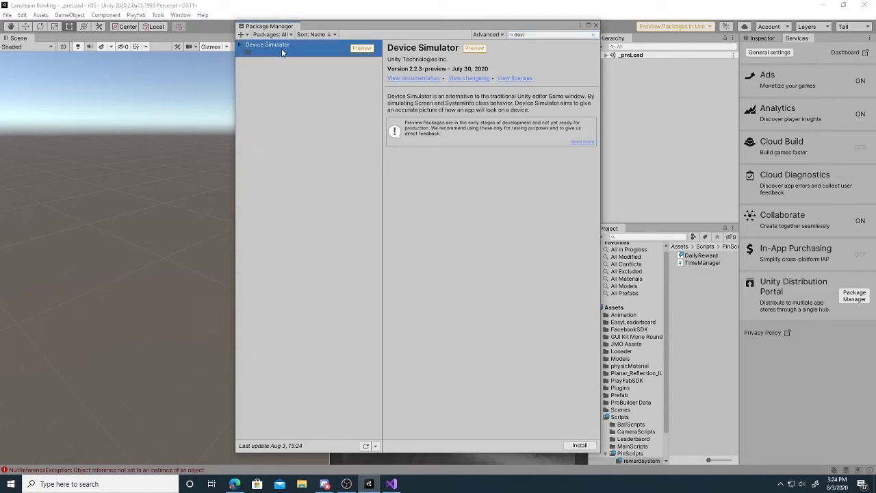
left_click(581, 445)
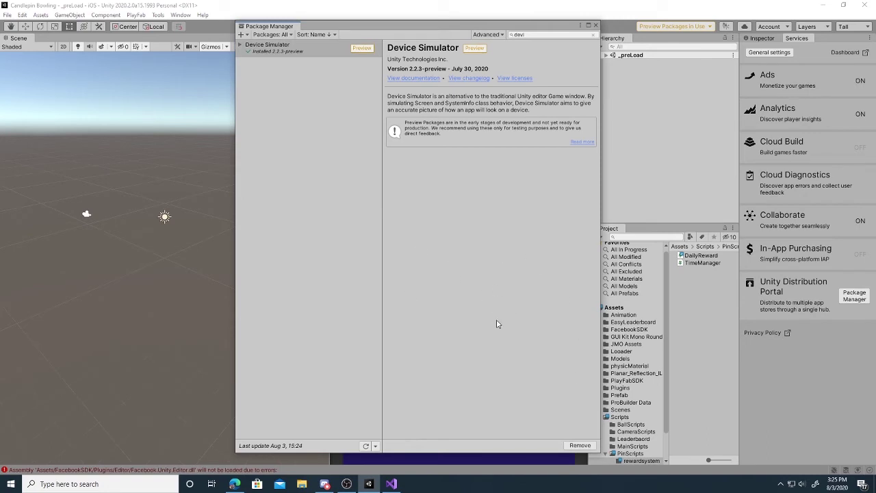
left_click(596, 27)
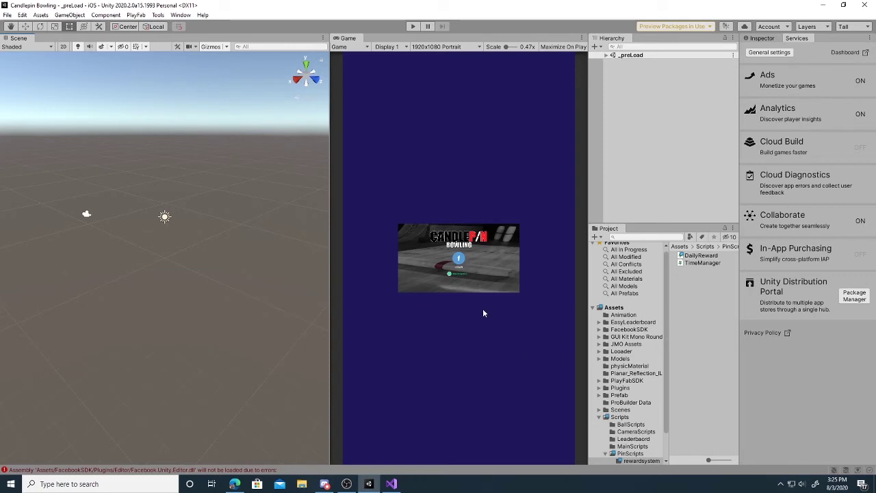
Review the Game view's mode, display and resolution choices, keeping 1920x1080 Portrait.
left_click(367, 47)
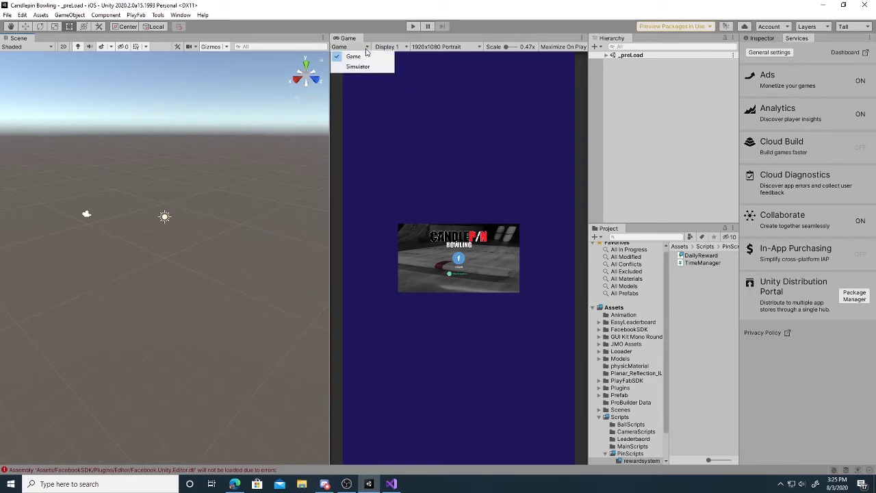
left_click(400, 49)
left_click(406, 48)
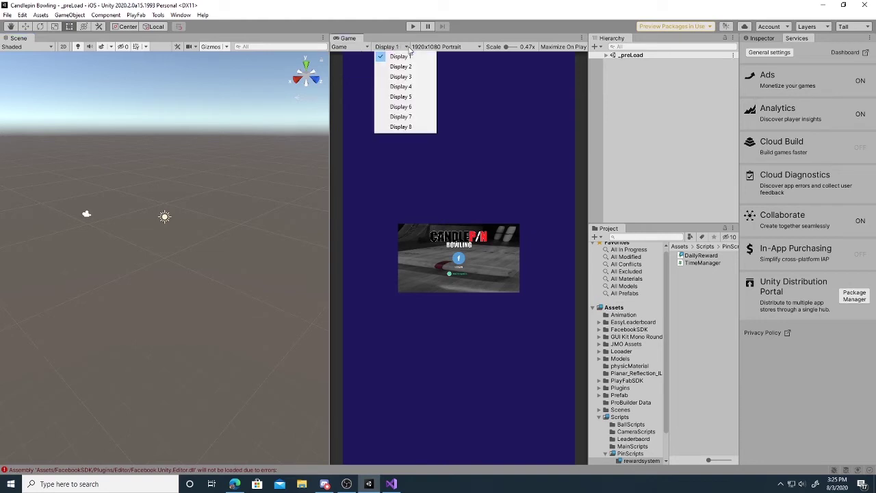
left_click(478, 48)
left_click(477, 47)
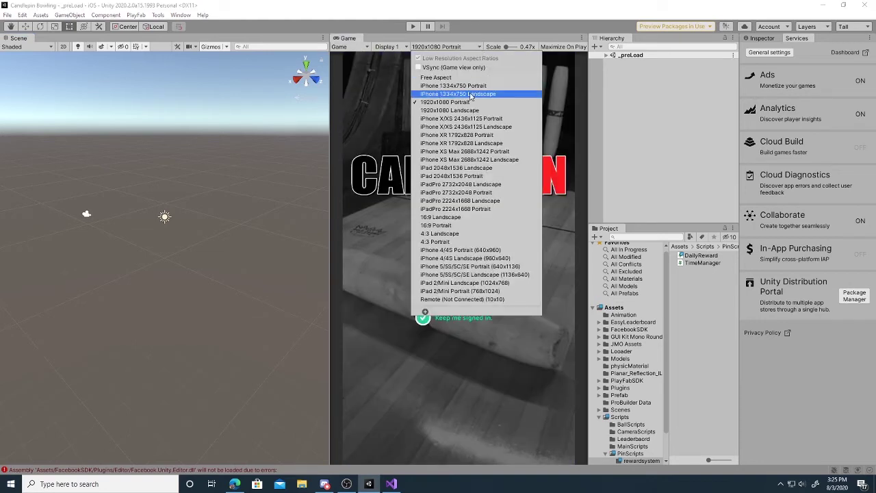
left_click(455, 102)
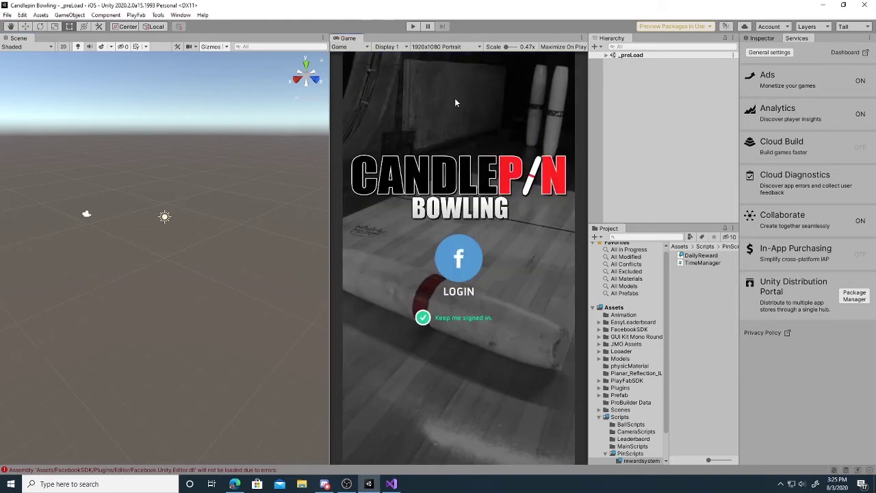
Switch the Game view to Simulator mode.
left_click(366, 47)
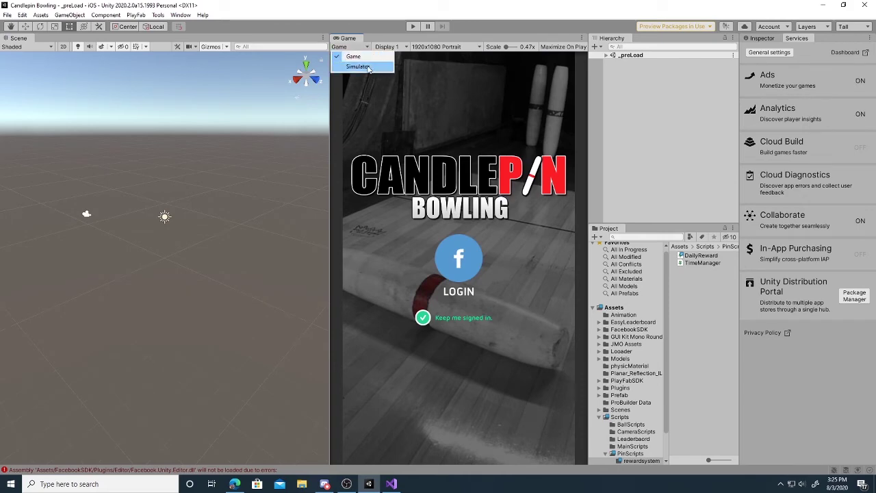
left_click(357, 66)
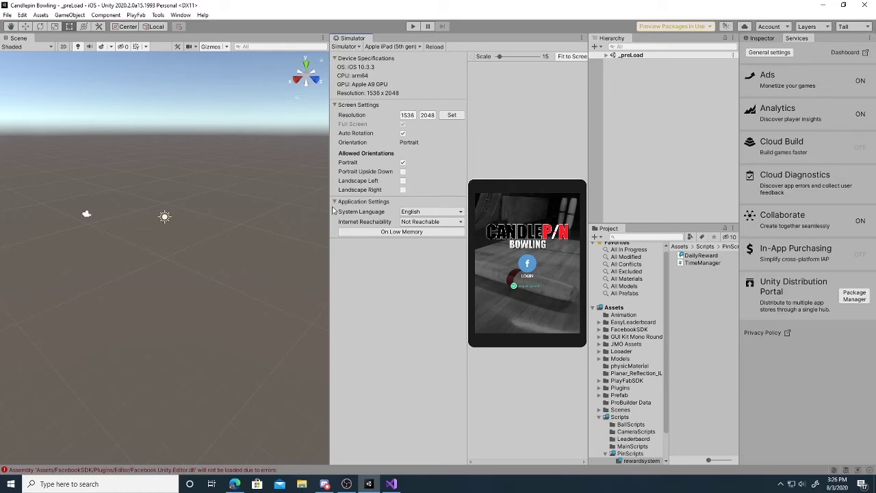
Widen the Simulator view and set the simulated device to Apple iPhone X.
left_click_drag(330, 205, 234, 201)
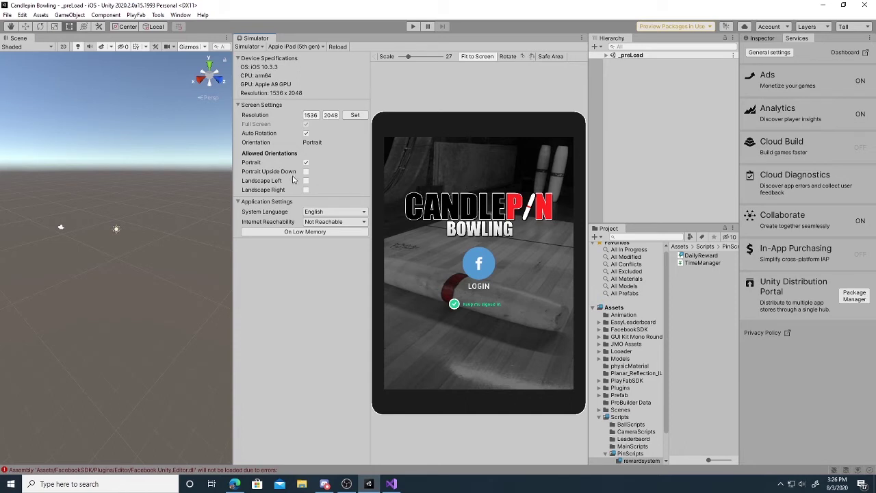
left_click(322, 47)
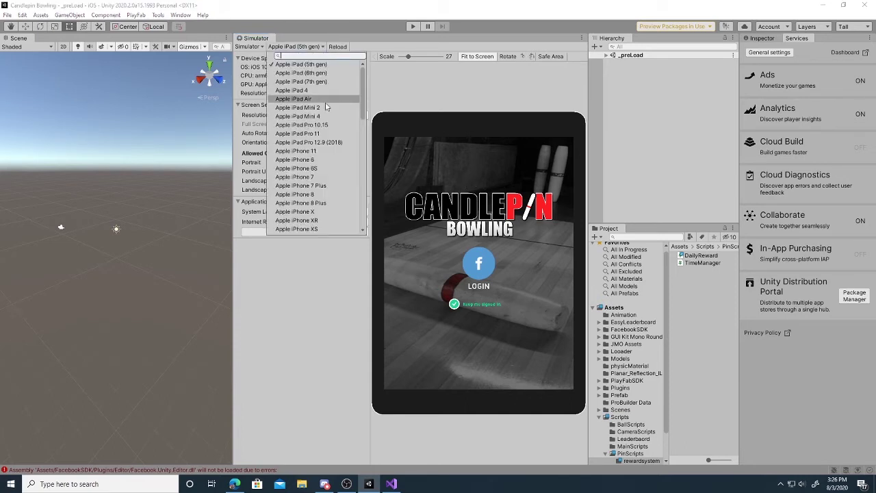
scroll(331, 130, "down", 1)
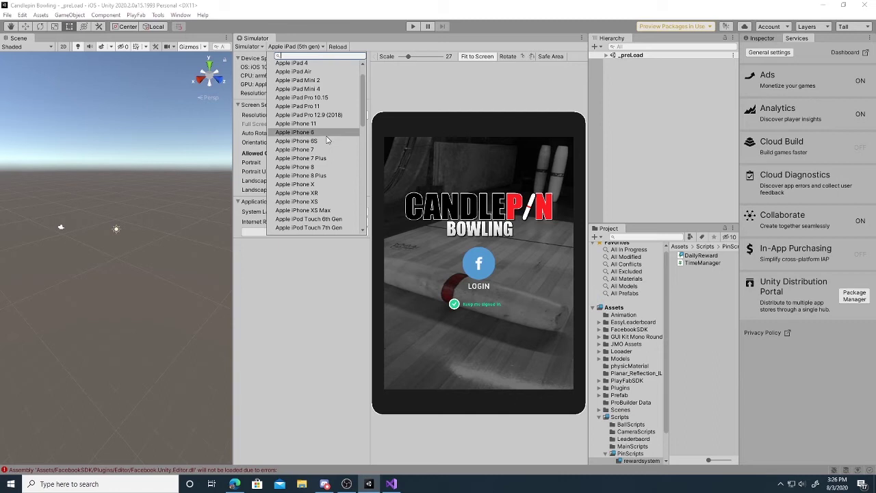
left_click(298, 184)
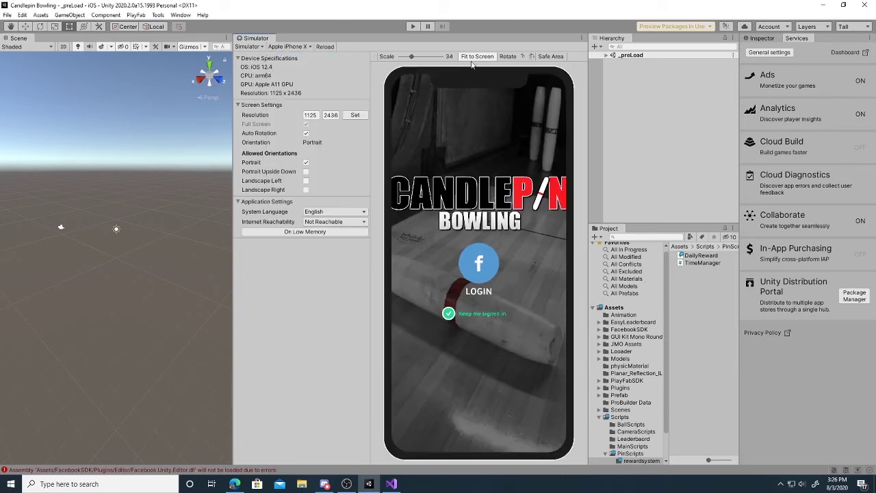
Run the game in the simulator, log in, and start a Single Play match through the ready prompt.
left_click(415, 27)
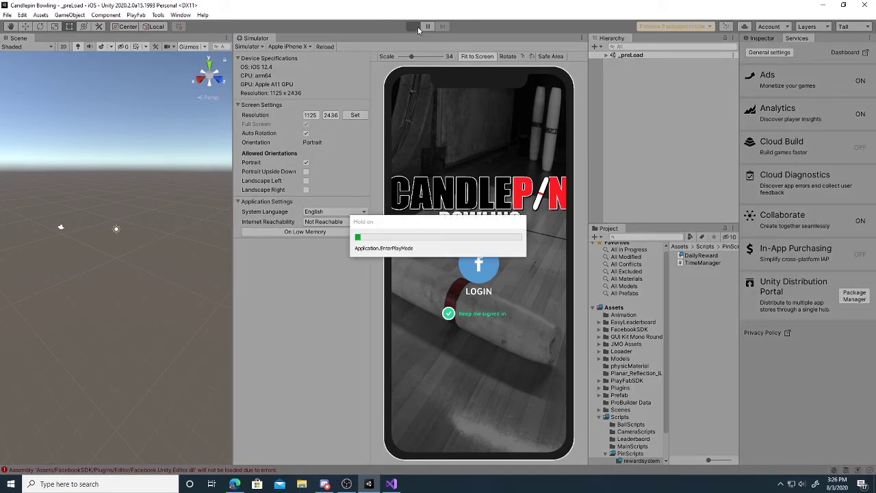
left_click(490, 269)
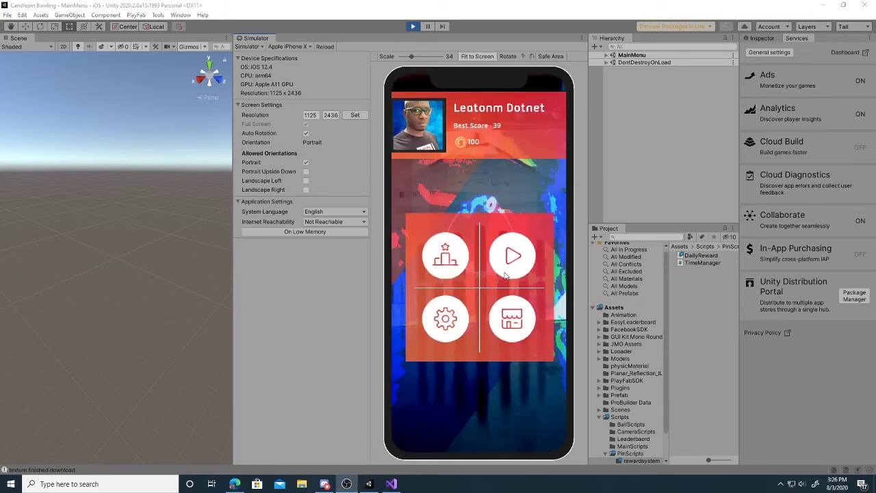
left_click(506, 258)
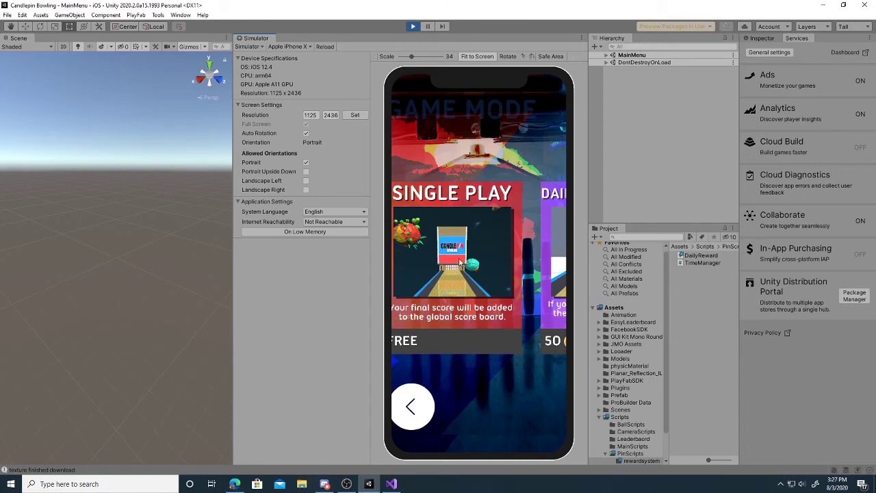
left_click(458, 260)
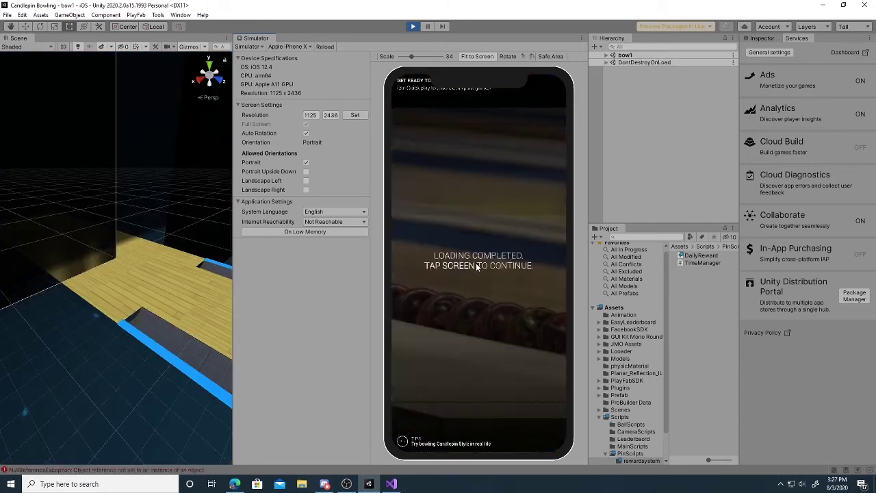
left_click(476, 264)
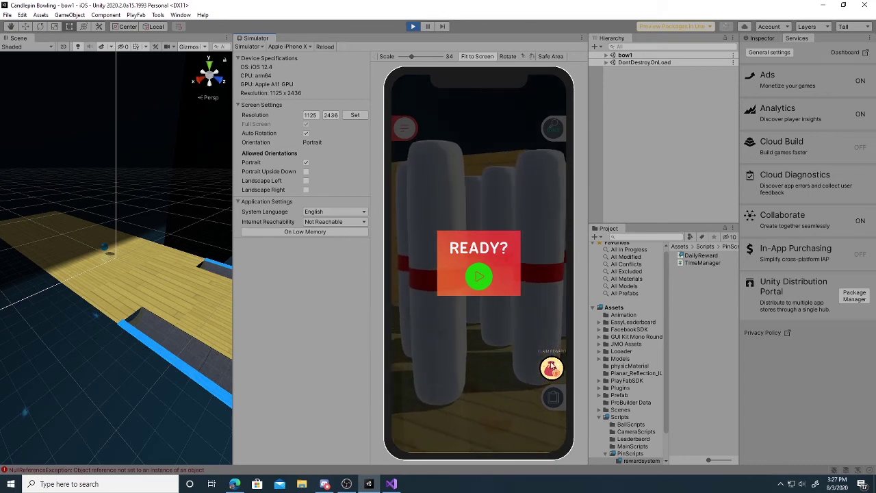
left_click(479, 276)
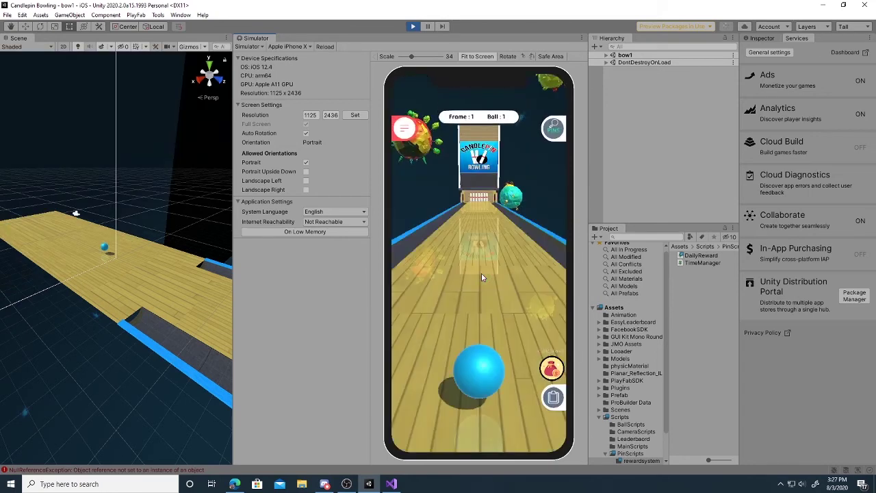
Bowl the three balls of frame 1 down the lane on the simulated iPhone X.
left_click_drag(479, 374, 477, 336)
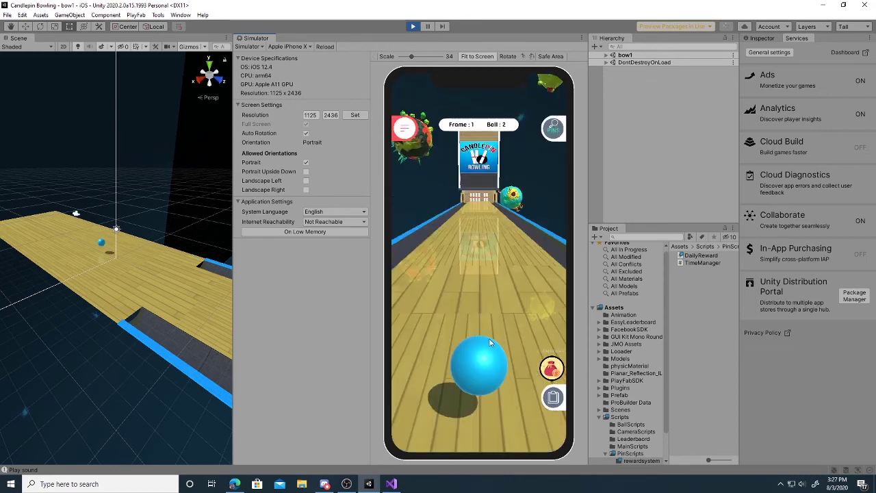
left_click_drag(490, 342, 462, 220)
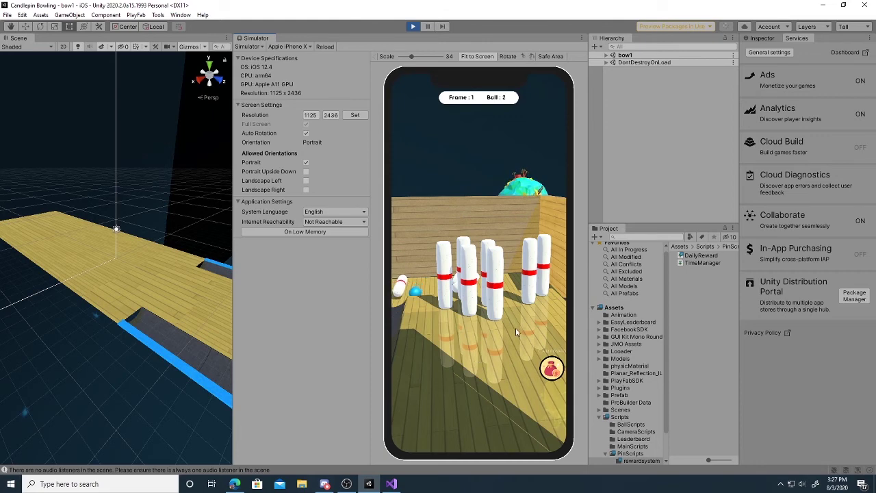
left_click_drag(465, 356, 460, 231)
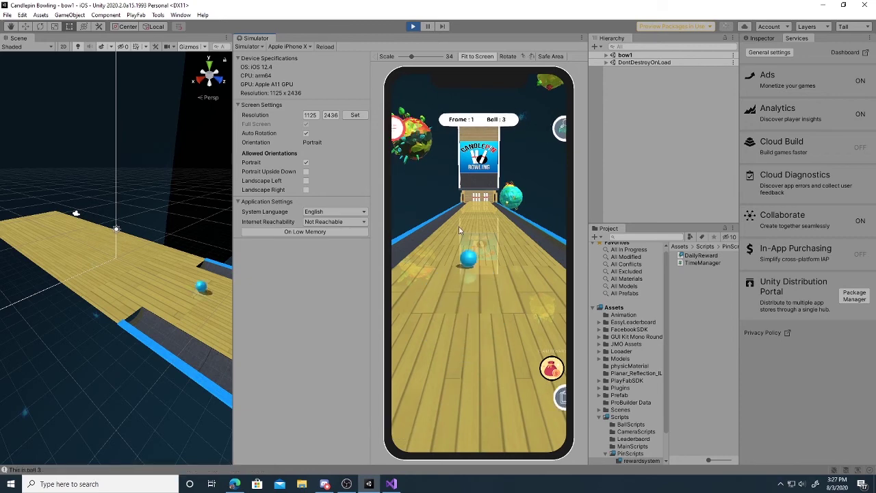
Preview the running game on Google Pixel 2, LG Nexus 4 and Nvidia Shield Tablet in turn.
left_click(308, 46)
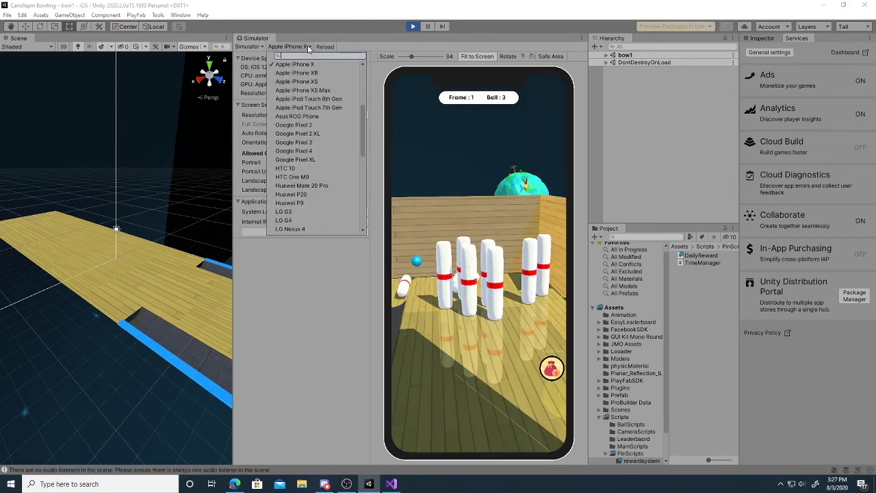
left_click(315, 125)
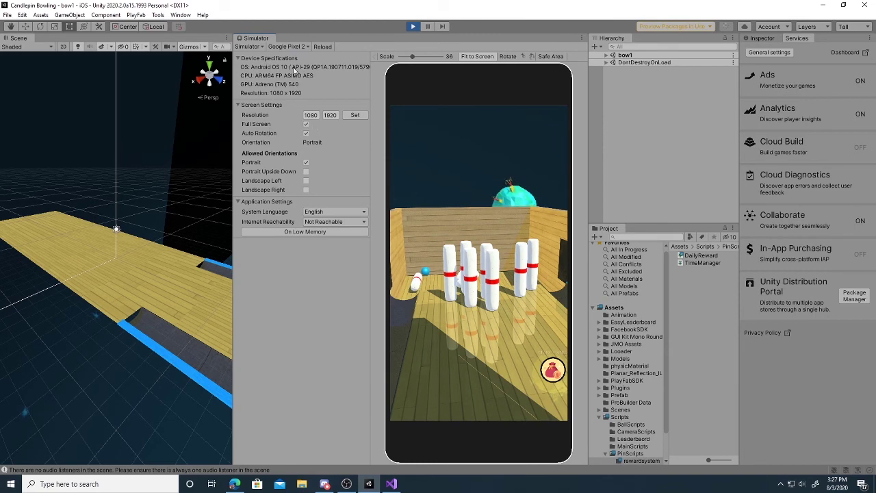
left_click(308, 46)
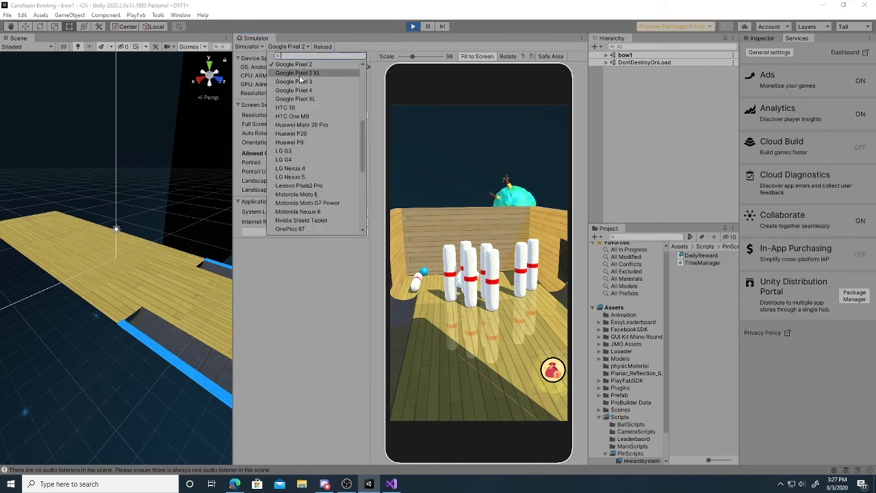
left_click(303, 169)
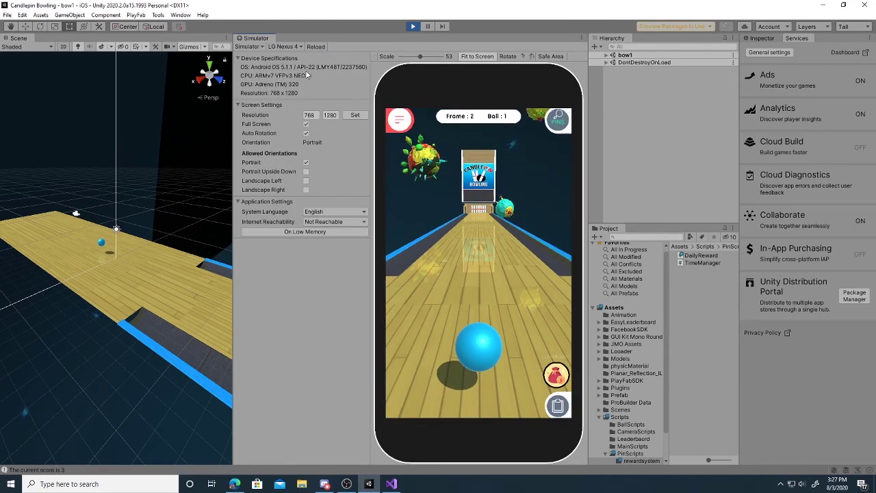
left_click(299, 47)
left_click(311, 119)
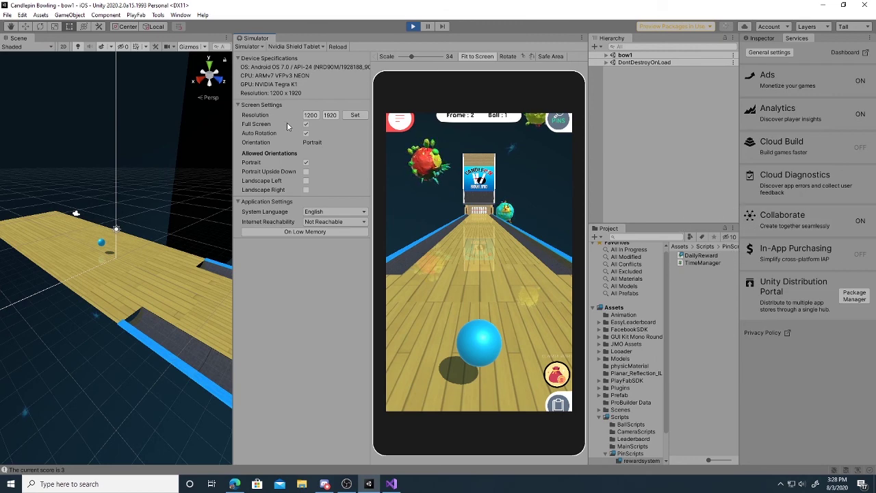
Look through the list of simulated devices, from the Apple models to the Samsung, Sony and Xiaomi ones.
left_click(294, 46)
scroll(337, 169, "down", 3)
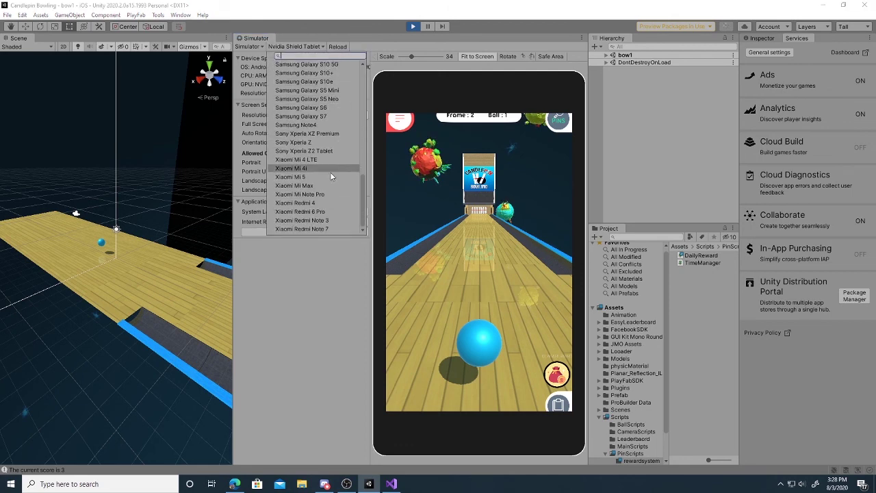
scroll(325, 181, "up", 5)
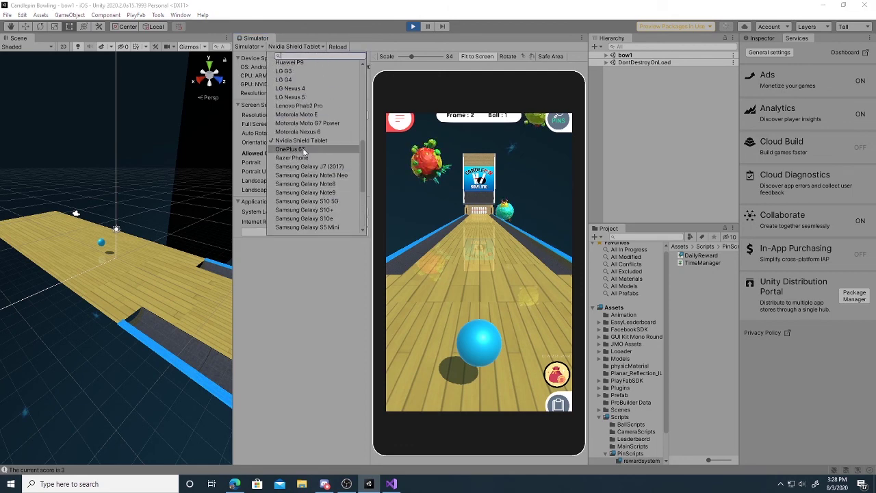
scroll(320, 195, "up", 5)
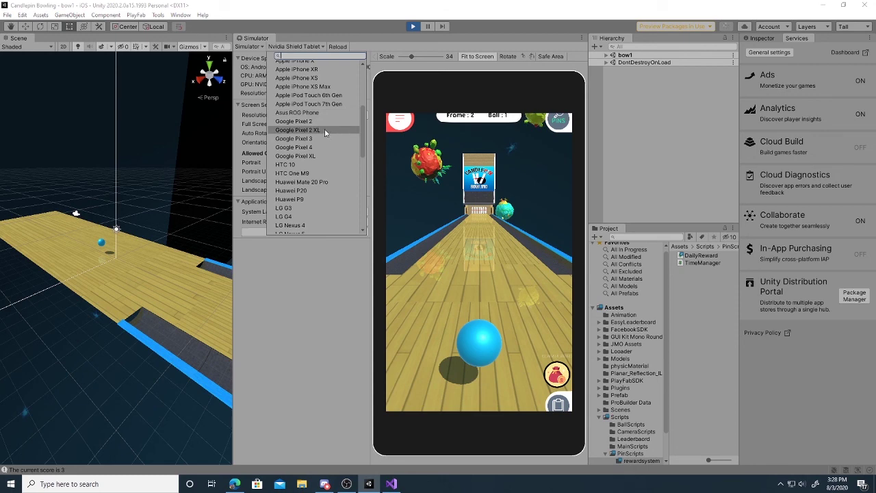
scroll(312, 86, "up", 3)
scroll(327, 85, "down", 10)
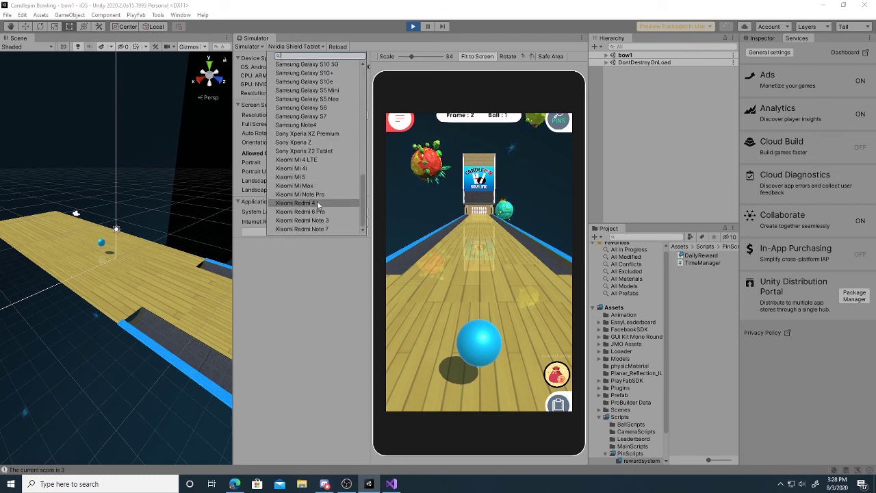
scroll(312, 171, "up", 10)
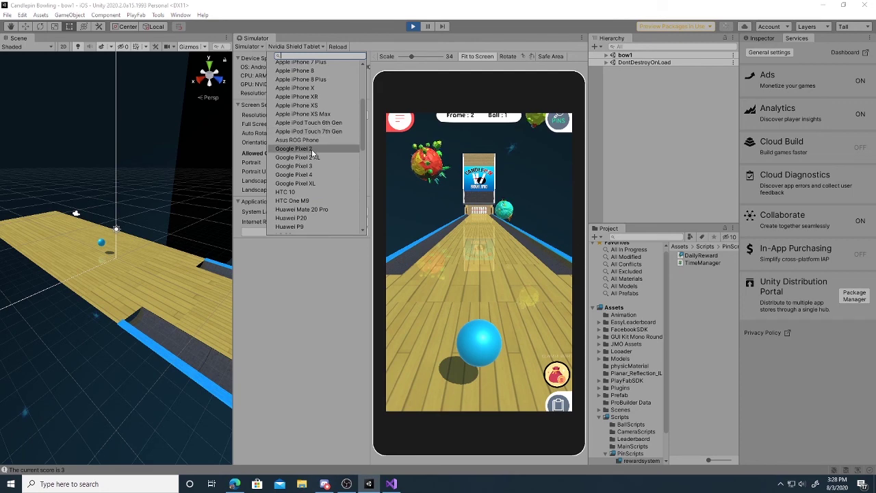
scroll(318, 145, "down", 2)
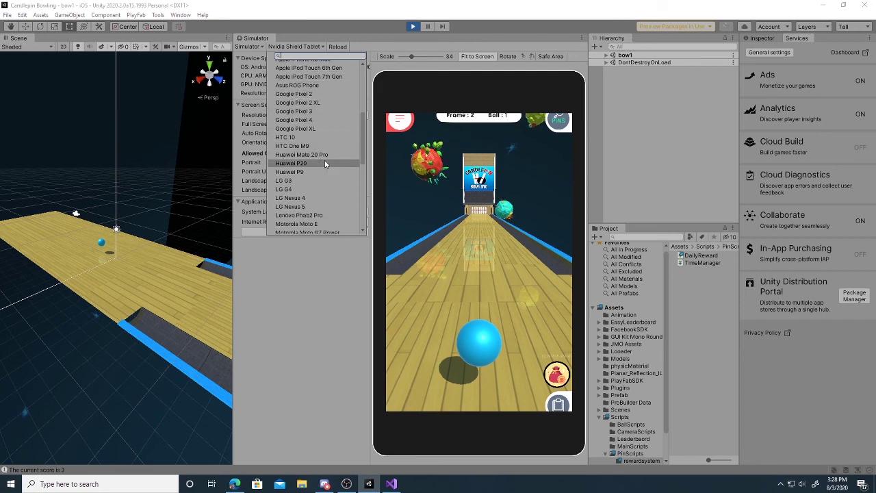
scroll(325, 144, "down", 3)
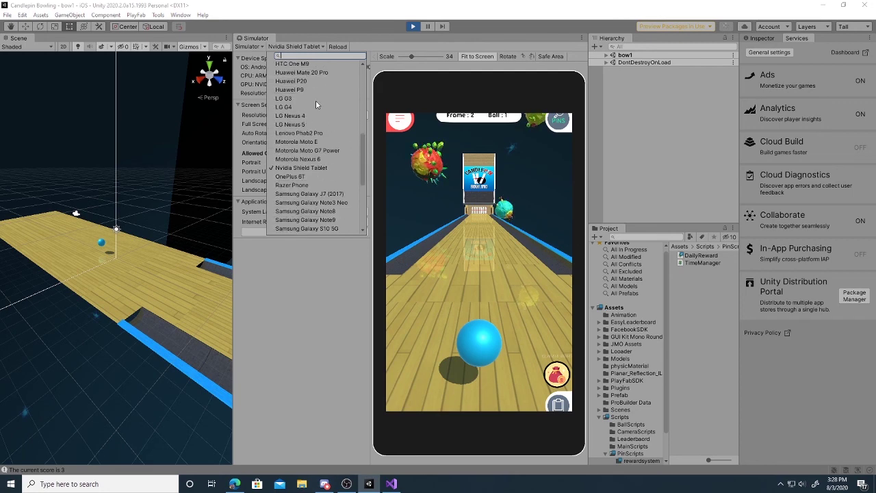
scroll(320, 133, "down", 3)
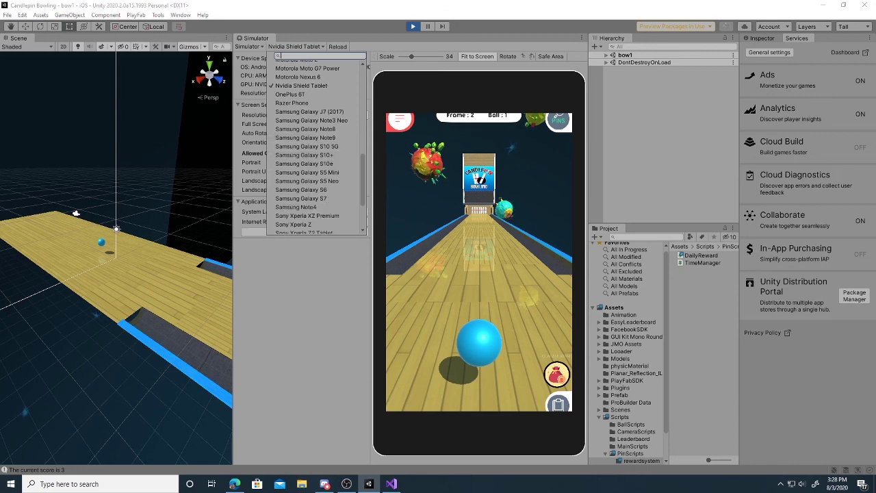